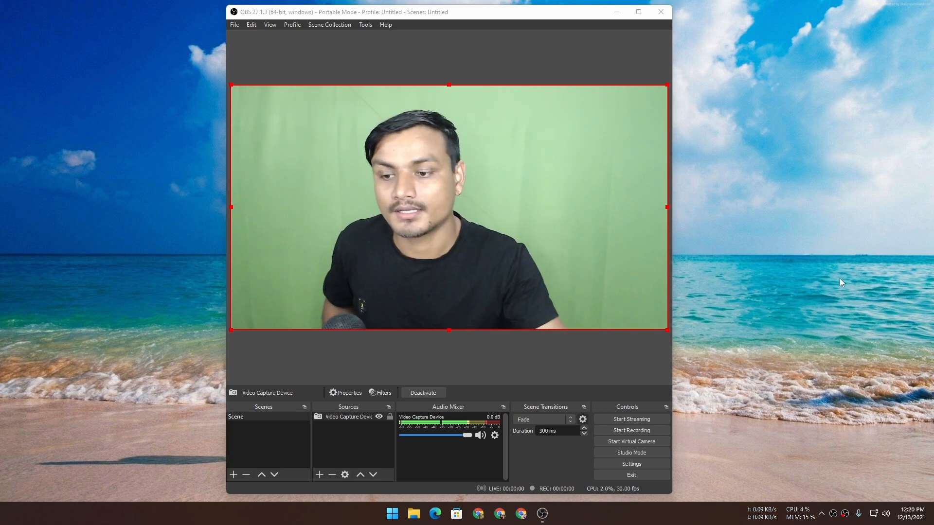
- Open the video configuration dialog from the Video Capture Device source's properties and move it over the webcam preview
right_click(331, 416)
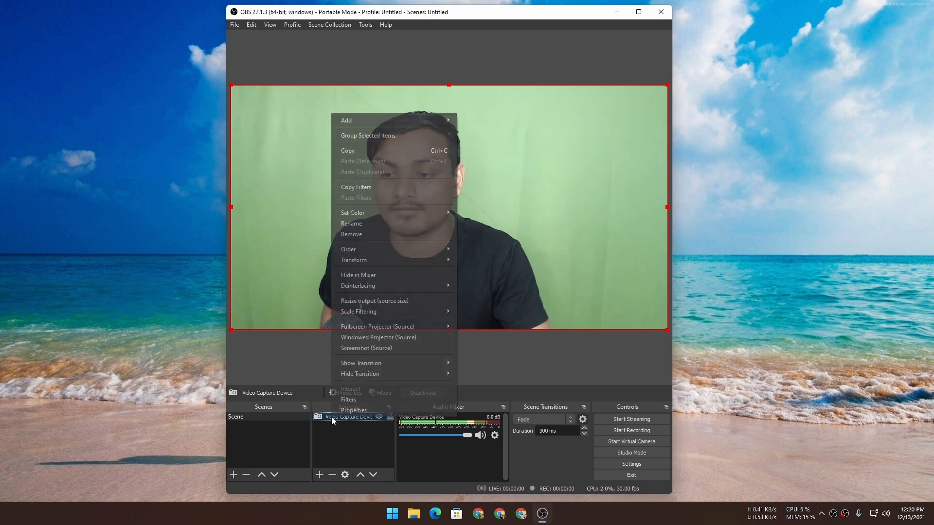
left_click(361, 409)
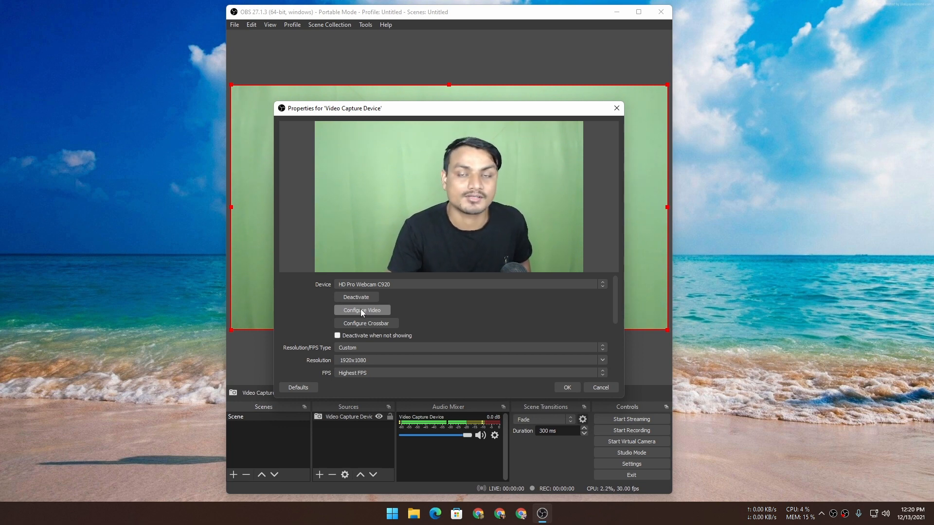
left_click(360, 309)
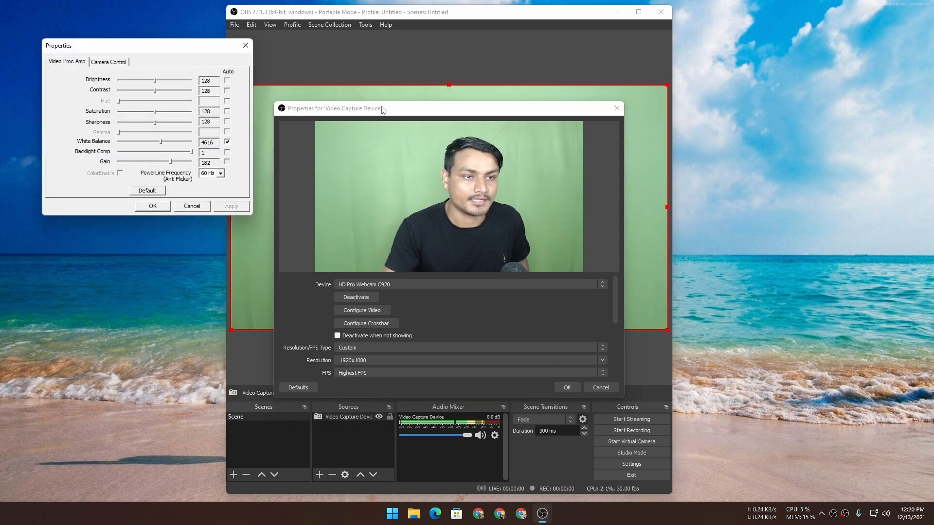
left_click_drag(383, 110, 933, 148)
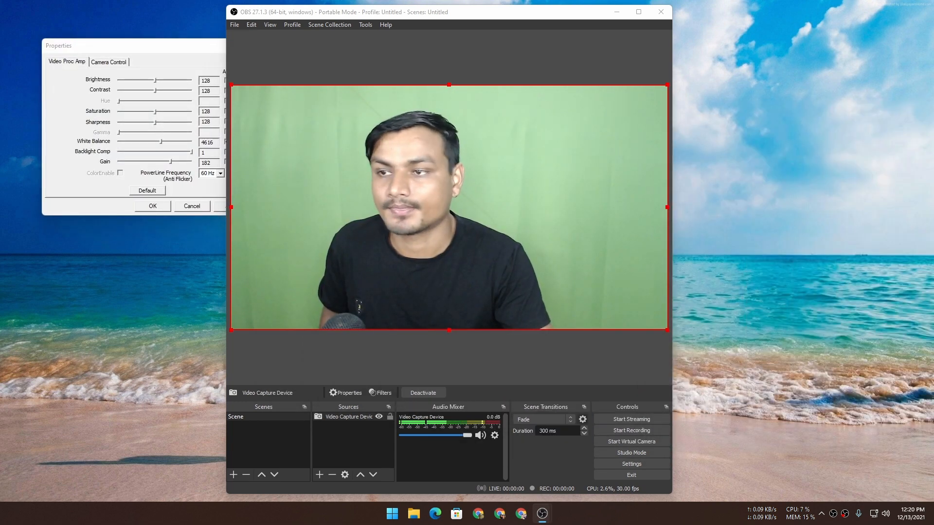
left_click_drag(153, 53, 467, 133)
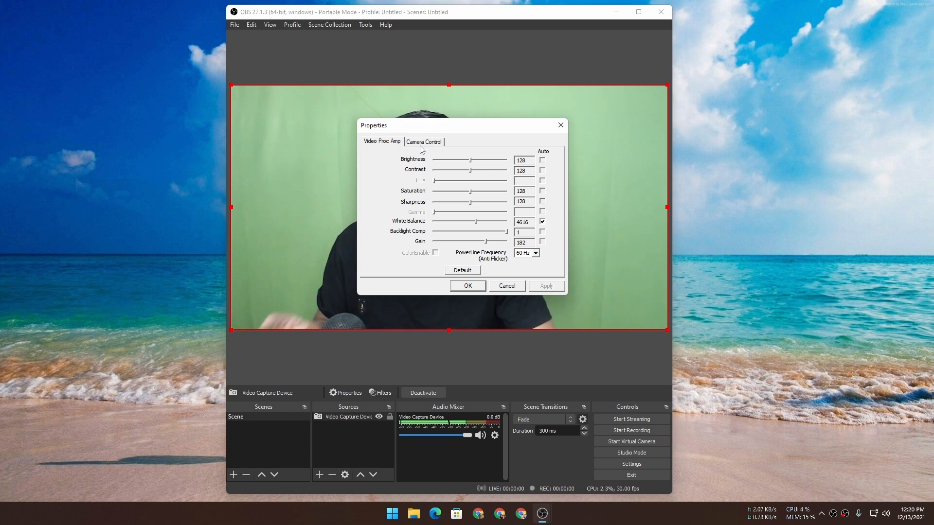
left_click_drag(437, 127, 439, 182)
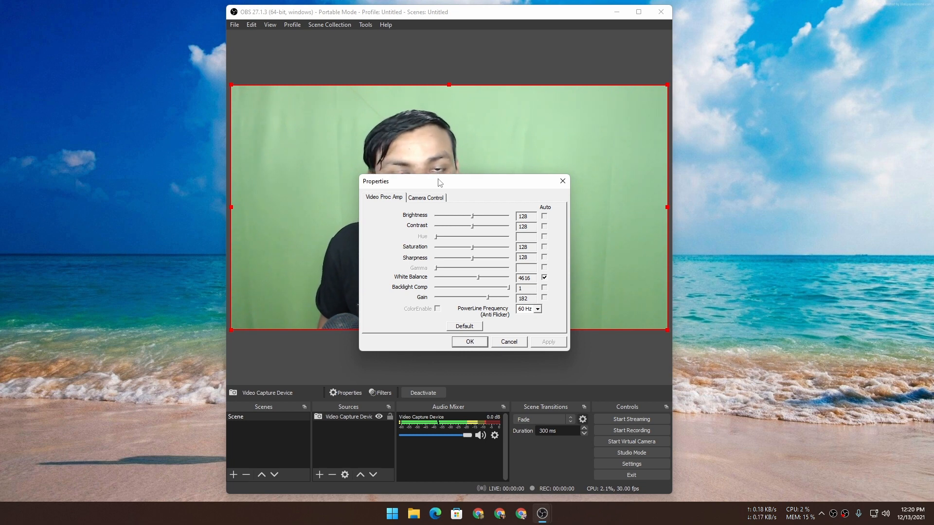
left_click_drag(432, 185, 416, 147)
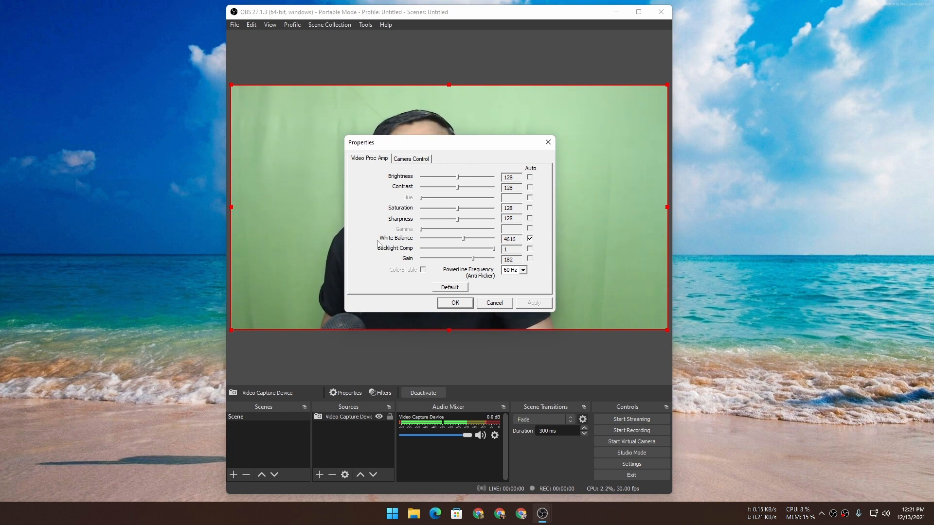
- Look through the camera control settings, return to the video processing settings, and move the dialog clear of the webcam preview
left_click(417, 159)
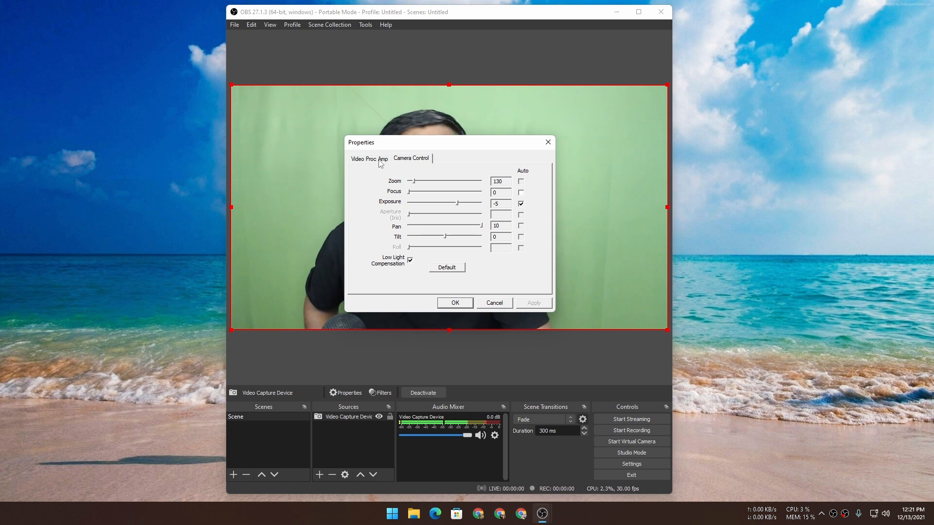
left_click(380, 164)
left_click_drag(433, 146, 423, 359)
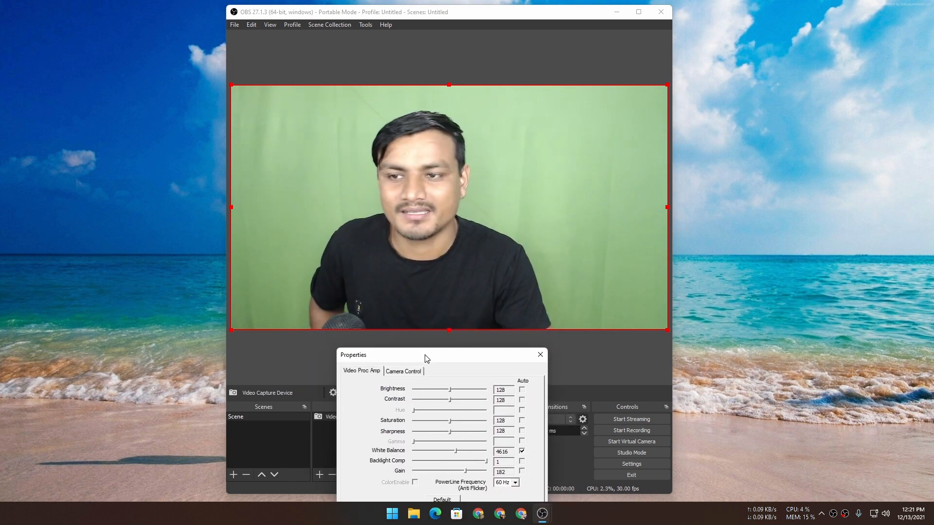
mouse_move(423, 359)
left_mouse_down()
mouse_move(506, 304)
mouse_move(617, 294)
mouse_move(440, 243)
mouse_move(412, 340)
mouse_move(414, 350)
mouse_move(429, 345)
left_mouse_up()
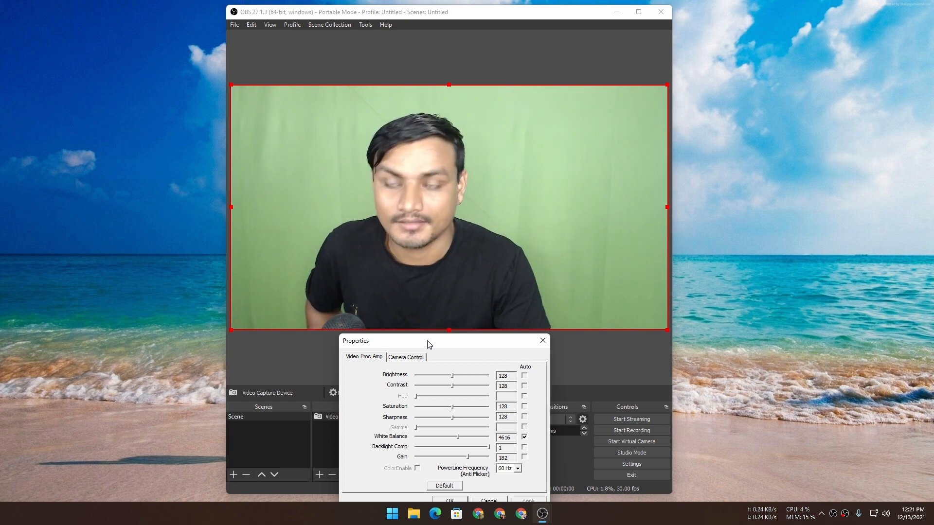
left_click_drag(428, 344, 144, 156)
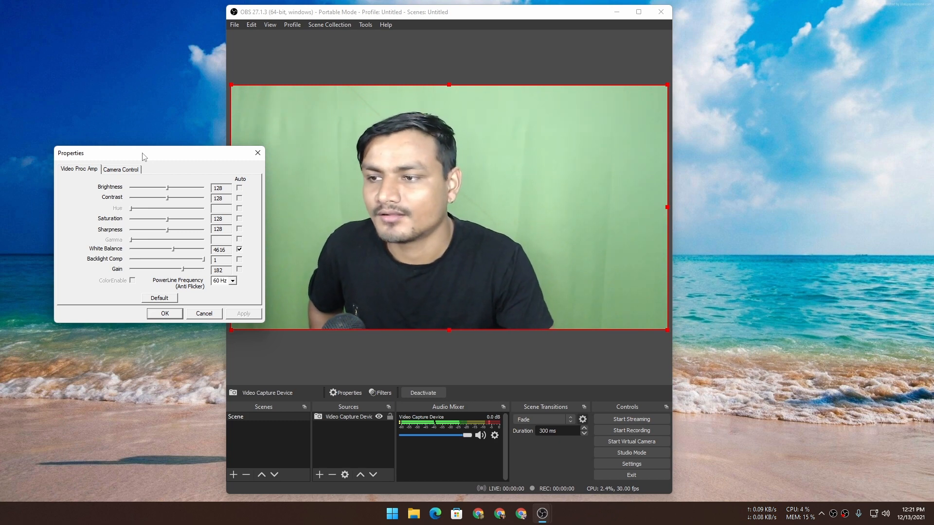
left_click_drag(146, 154, 115, 183)
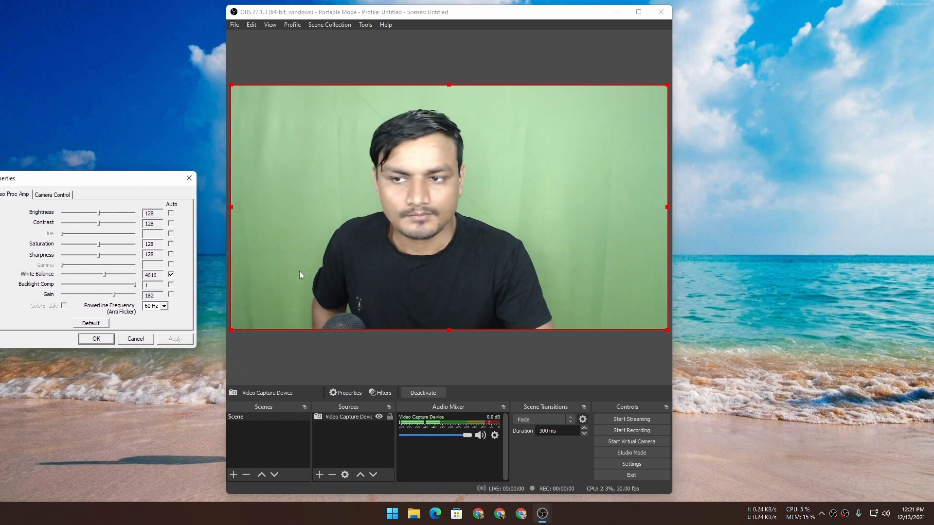
left_click(392, 514)
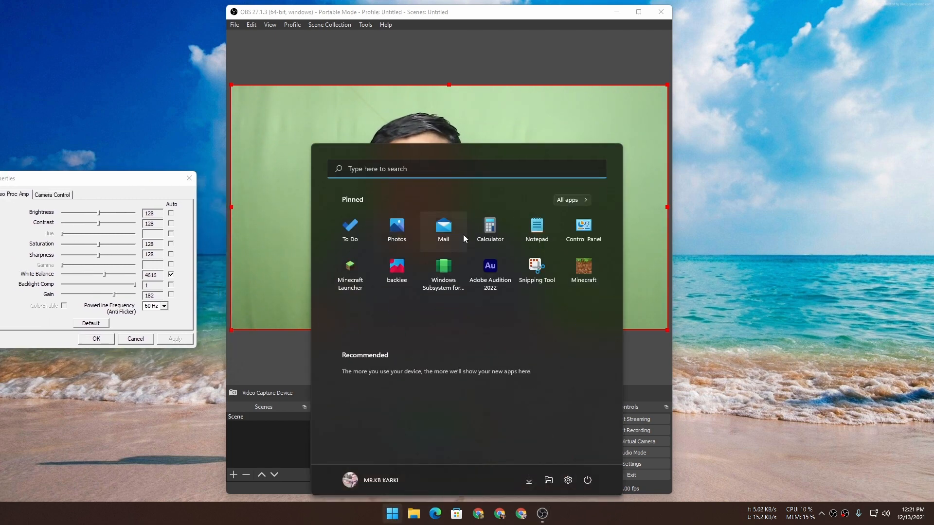
left_click(694, 242)
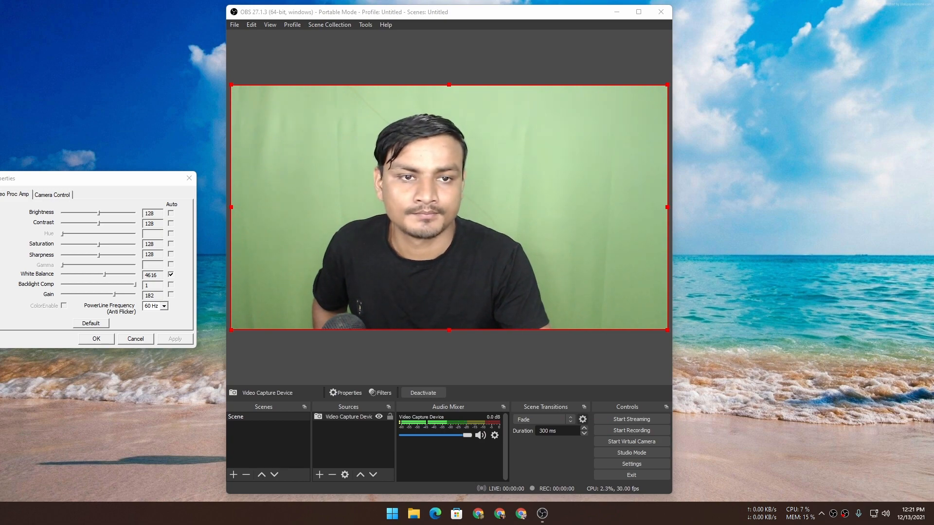
key("super+shift+s")
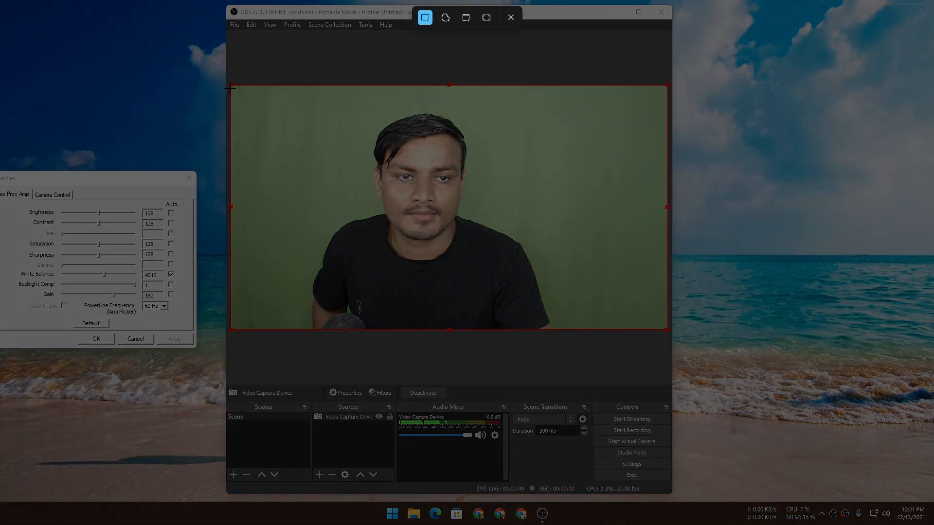
left_click(511, 18)
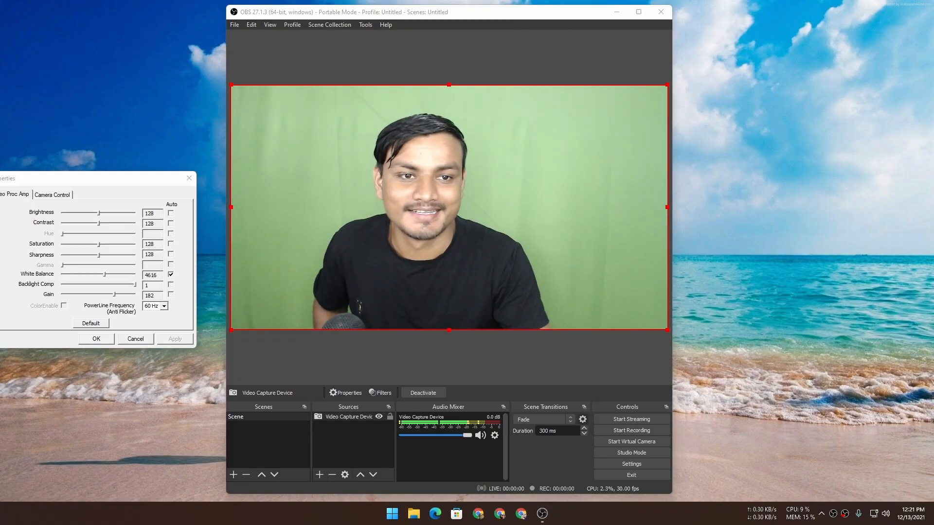
- Capture a rectangular screenshot of the webcam preview area
key("super+shift+s")
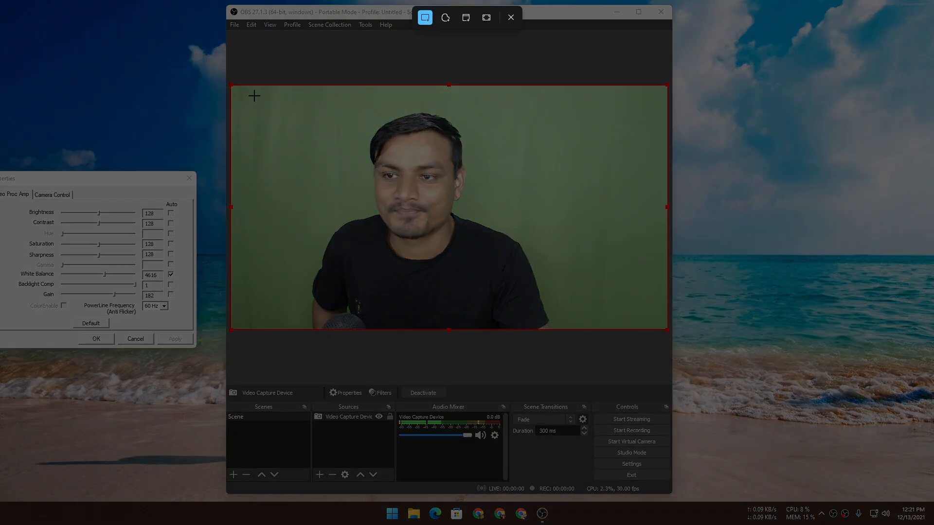
left_click_drag(228, 86, 669, 331)
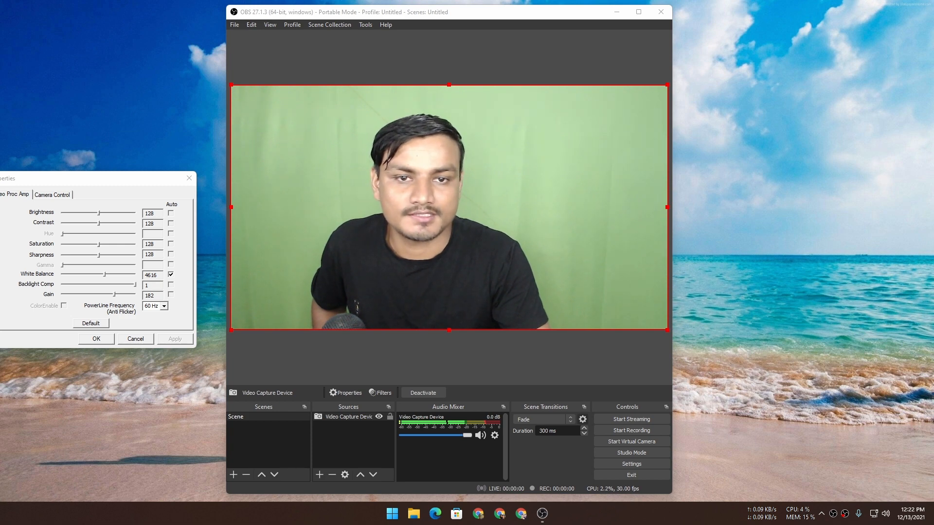
left_click_drag(933, 101, 644, 102)
left_click(821, 335)
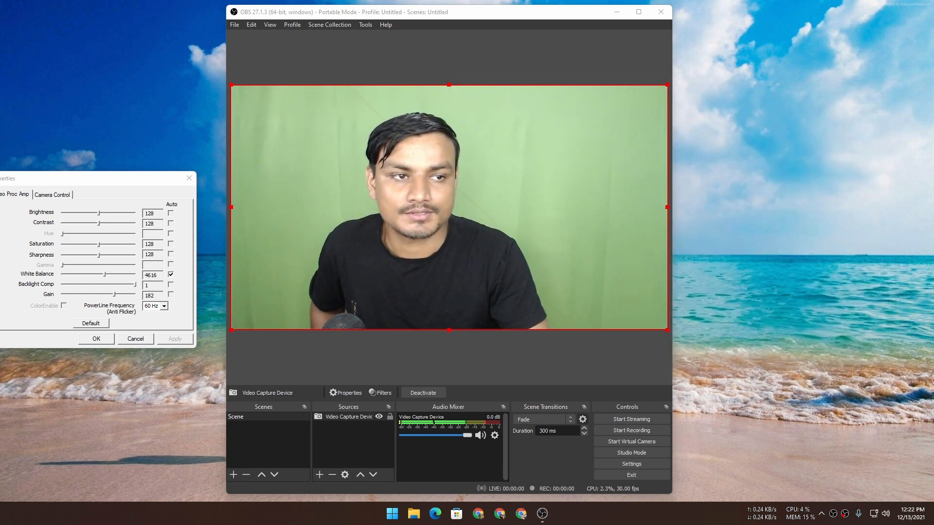
- Turn off automatic white balance for the webcam and set White Balance to 4700, keeping the dialog beside the preview
key("alt+Tab")
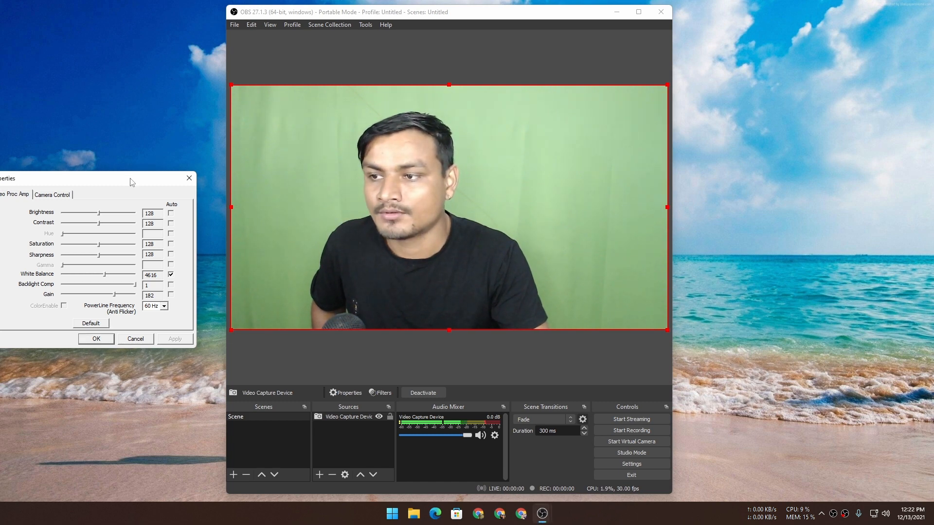
left_click_drag(130, 182, 417, 155)
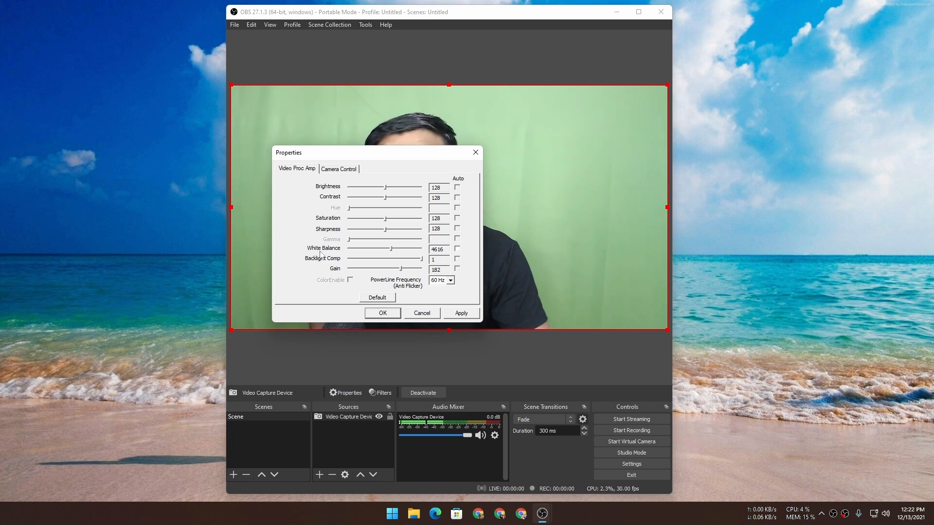
left_click_drag(386, 154, 666, 182)
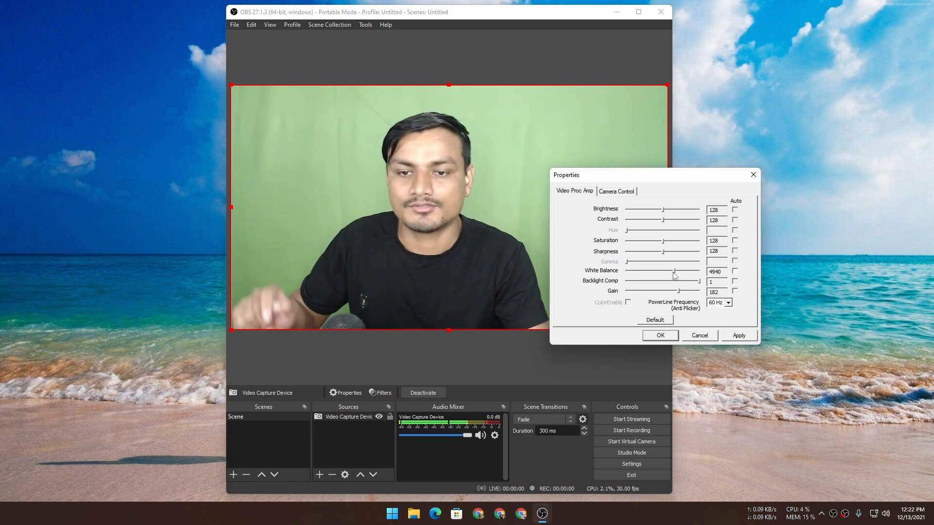
left_click_drag(673, 273, 673, 273)
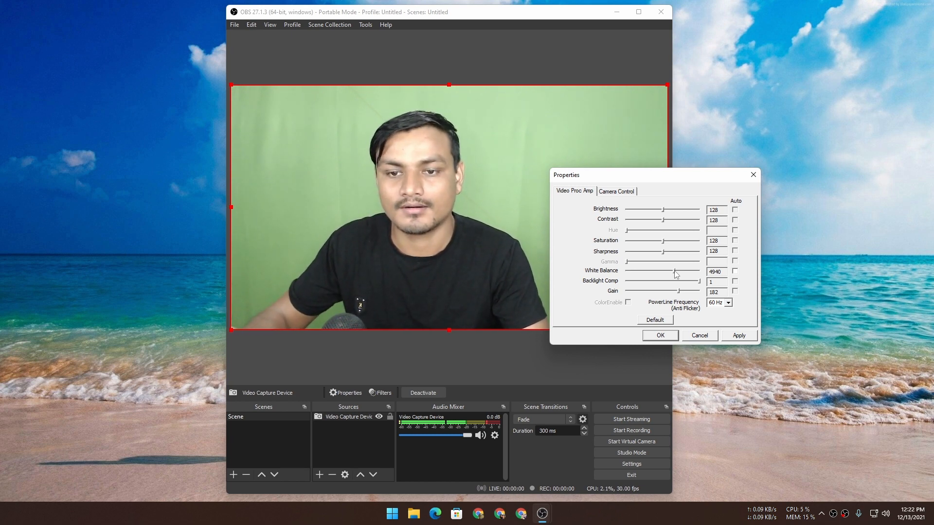
mouse_move(675, 272)
left_mouse_down()
mouse_move(640, 272)
mouse_move(697, 271)
mouse_move(666, 276)
left_mouse_up()
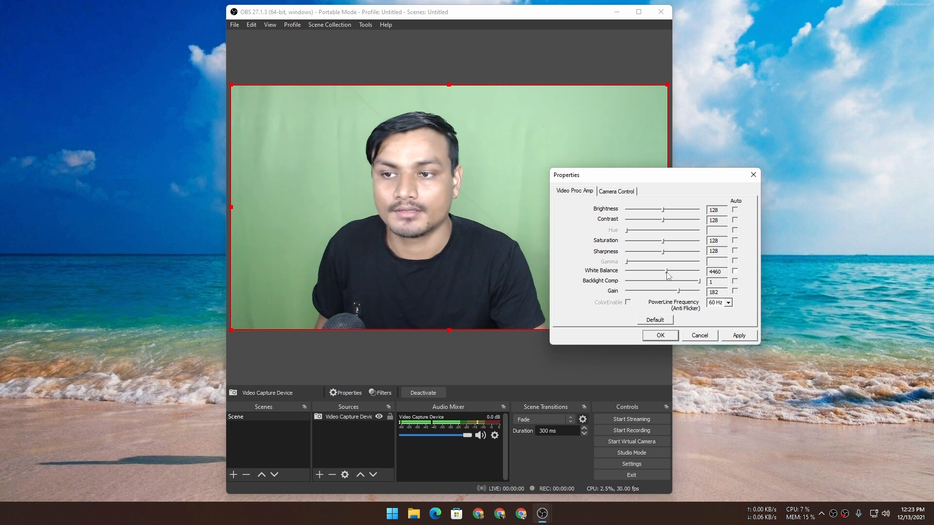
left_click_drag(668, 275, 670, 276)
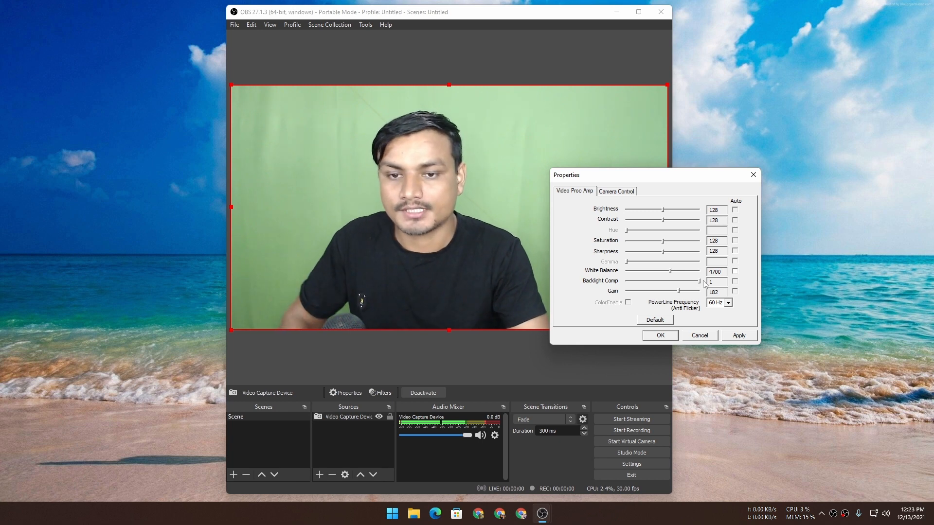
- Compare the webcam's backlight compensation on and off, set Backlight Comp to 0, and raise Gain to 255
left_click(688, 282)
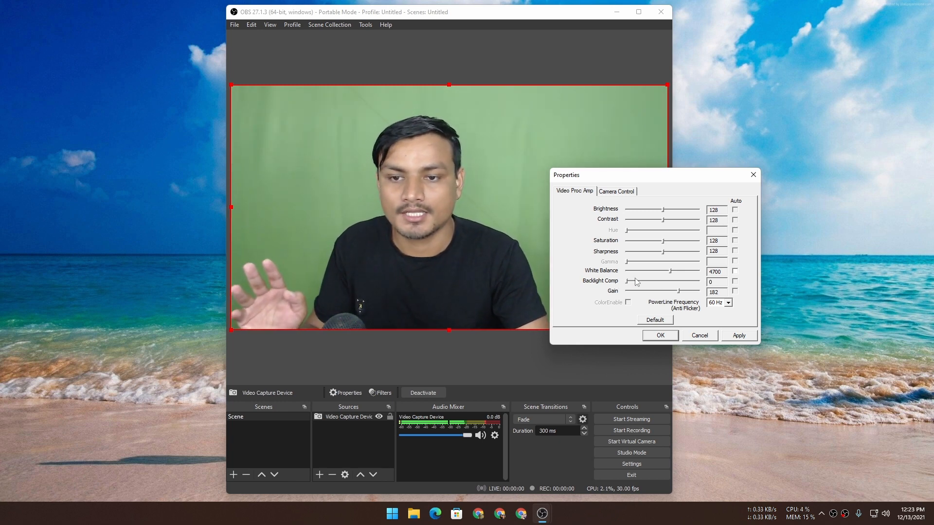
left_click_drag(627, 282, 703, 282)
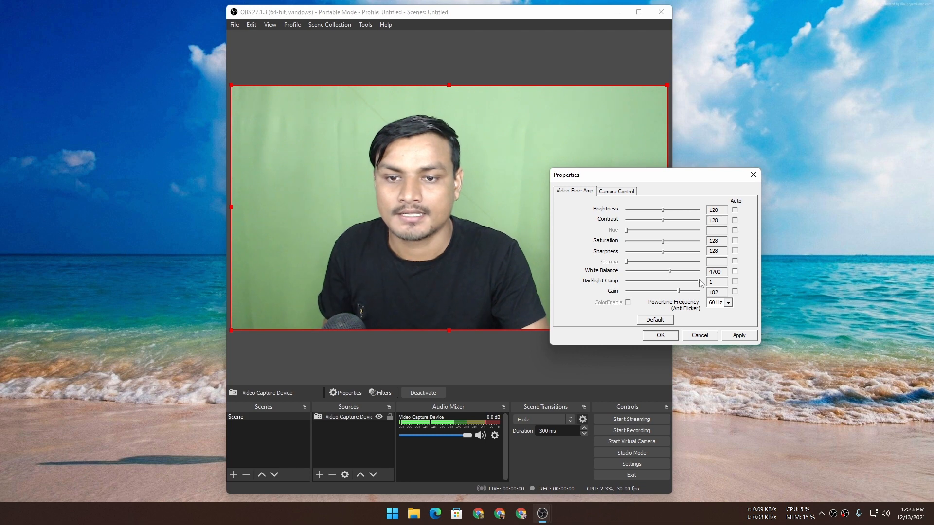
left_click_drag(700, 282, 626, 286)
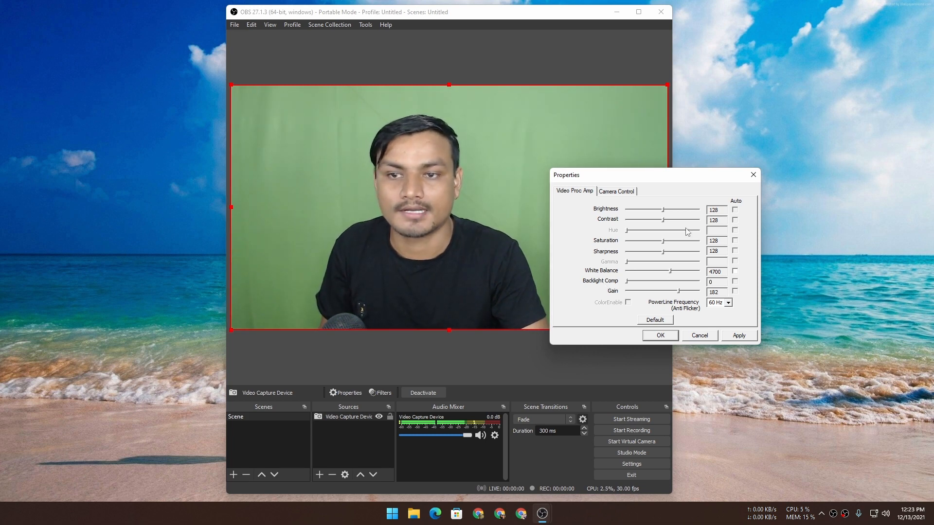
left_click_drag(638, 178, 667, 203)
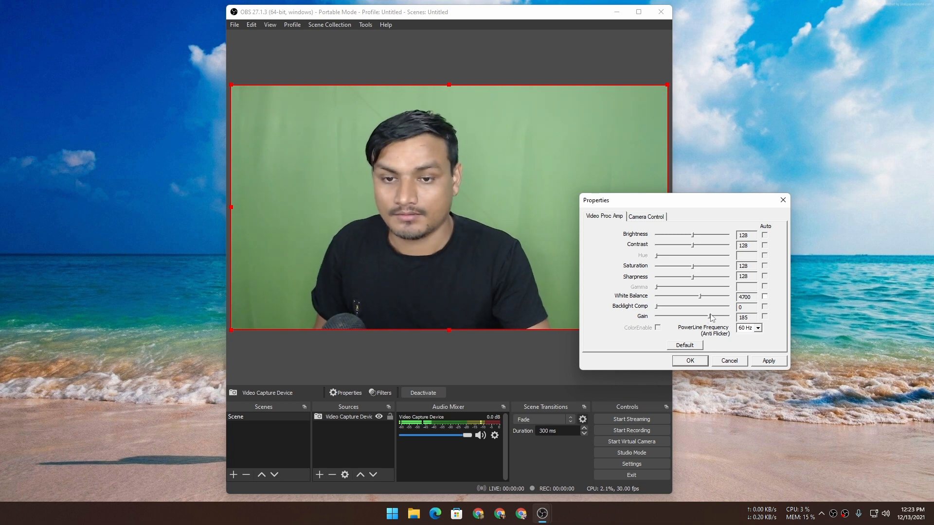
left_click_drag(711, 318, 735, 319)
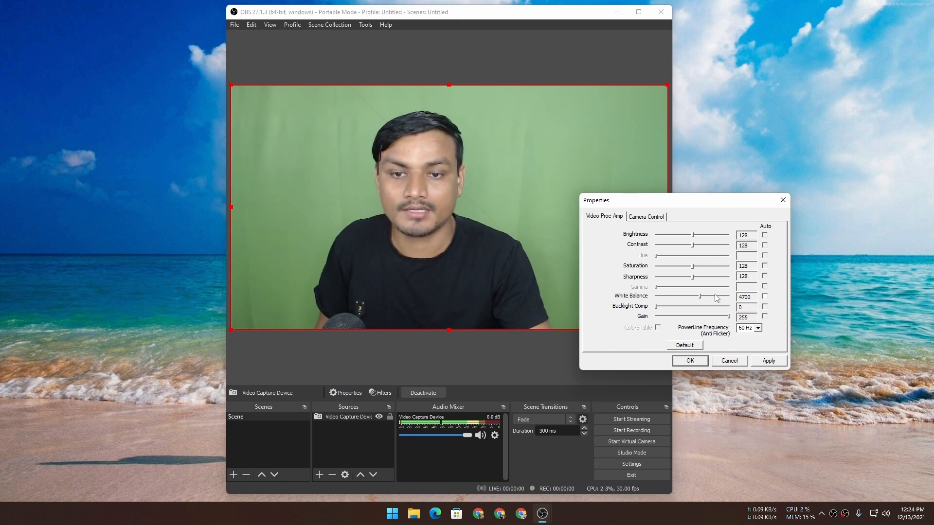
- Go to the camera control settings, reposition the dialog, and compare autofocus on and off, leaving automatic focus off
left_click(646, 217)
left_click_drag(679, 204, 659, 187)
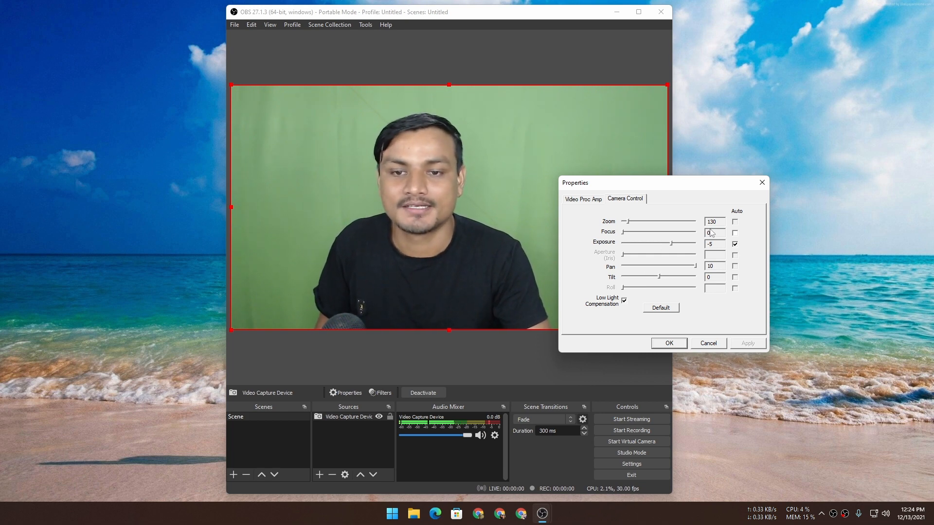
left_click(734, 233)
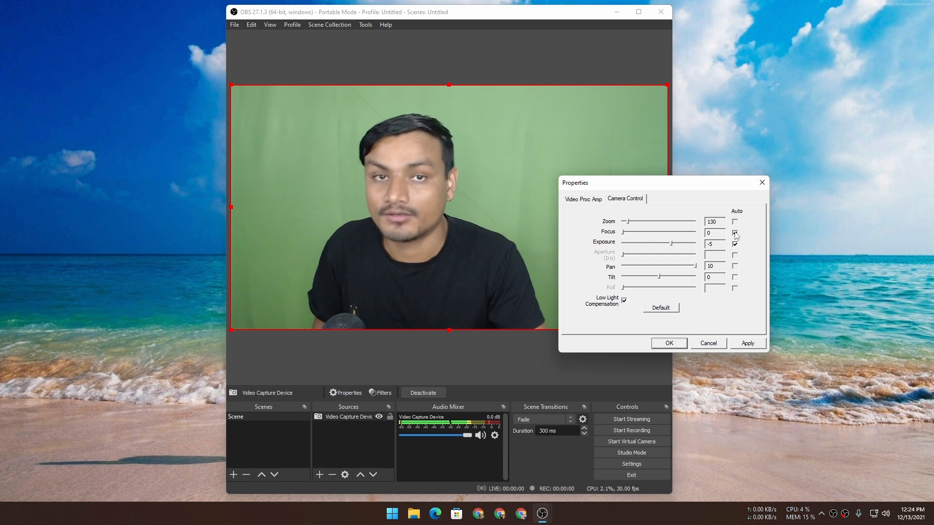
left_click(734, 234)
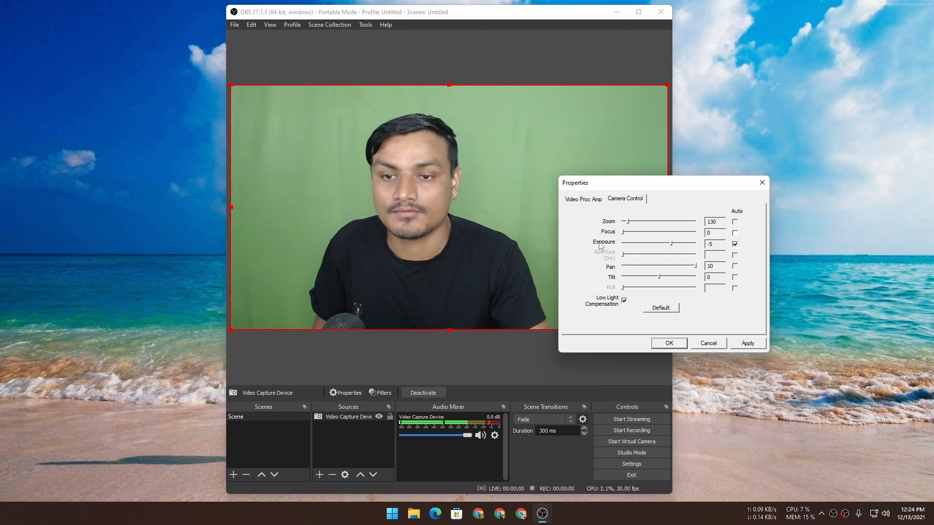
- Turn off automatic exposure, try -4 and settle Exposure on -5, and apply with Low Light Compensation disabled
left_click(735, 245)
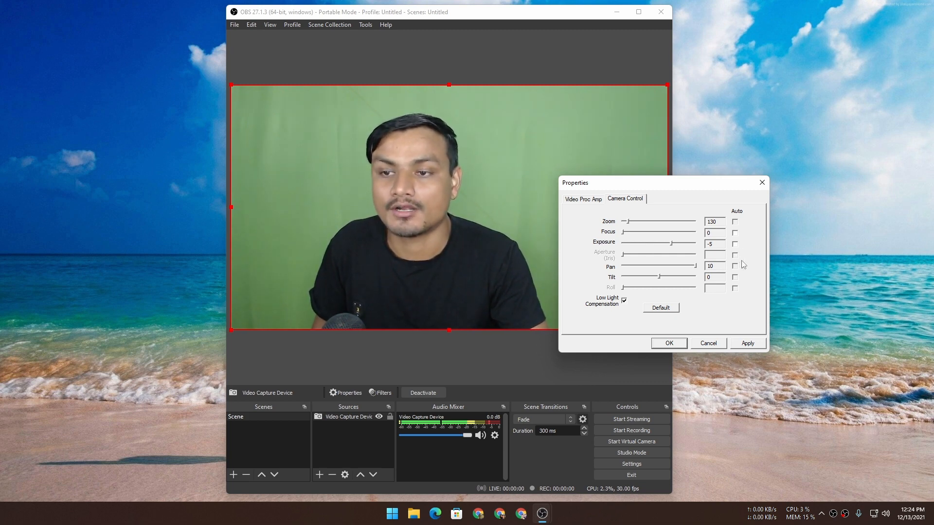
left_click(671, 245)
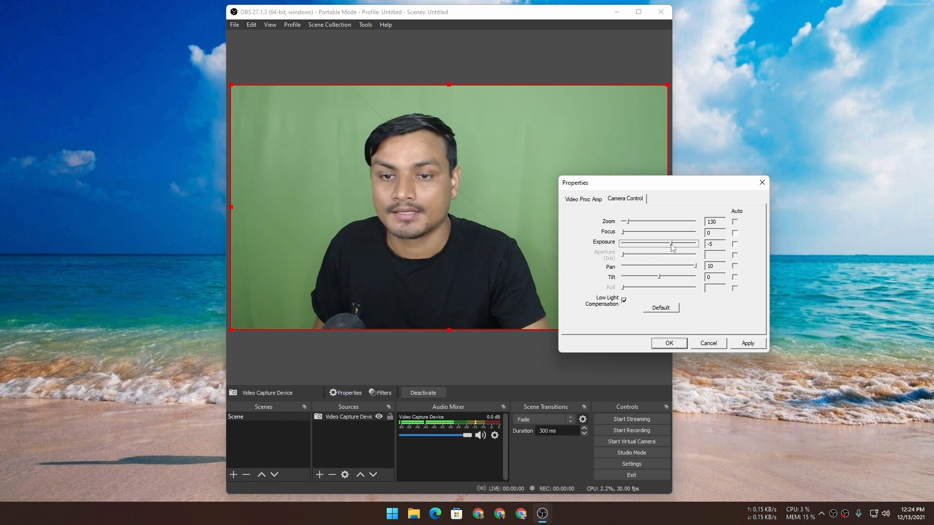
left_click_drag(674, 247, 678, 247)
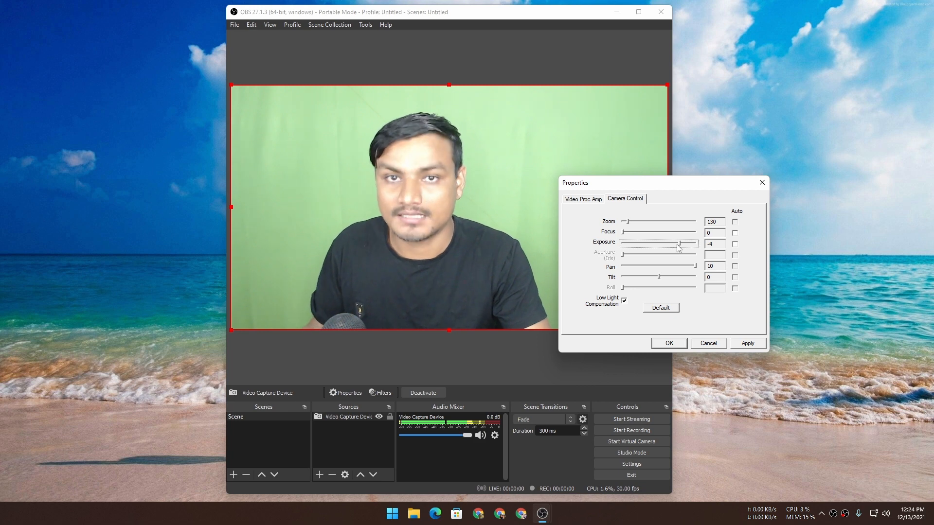
mouse_move(678, 248)
left_mouse_down()
mouse_move(648, 249)
mouse_move(670, 248)
left_mouse_up()
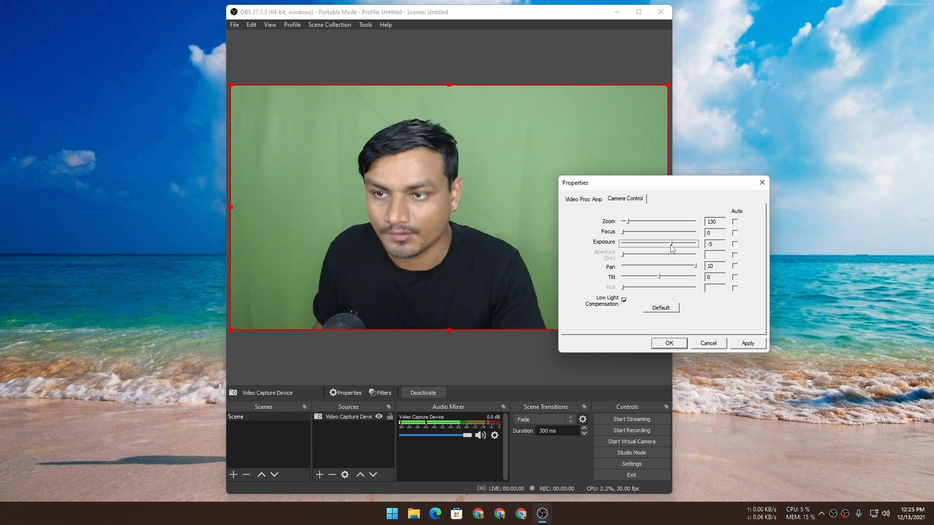
left_click(624, 301)
left_click(755, 344)
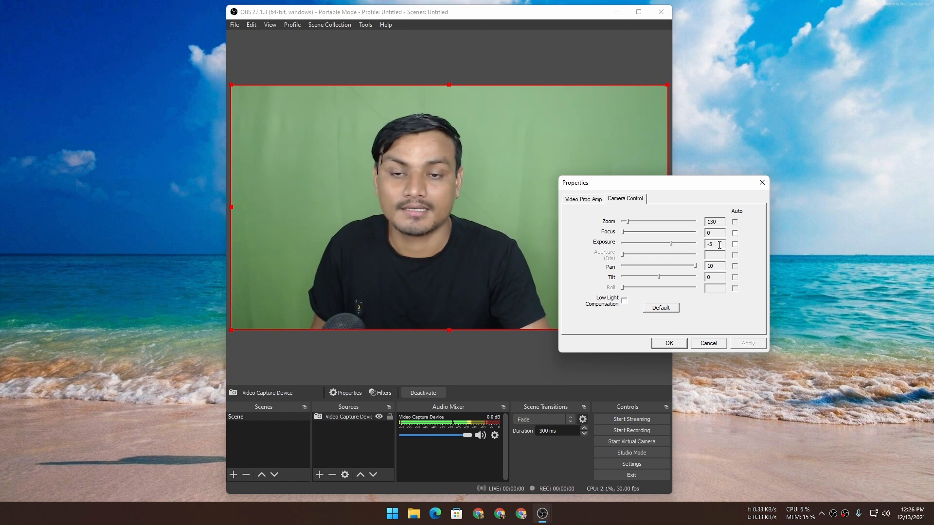
- Return to the video processing settings, try Brightness and Contrast at 129, and set both back to 128
left_click(593, 201)
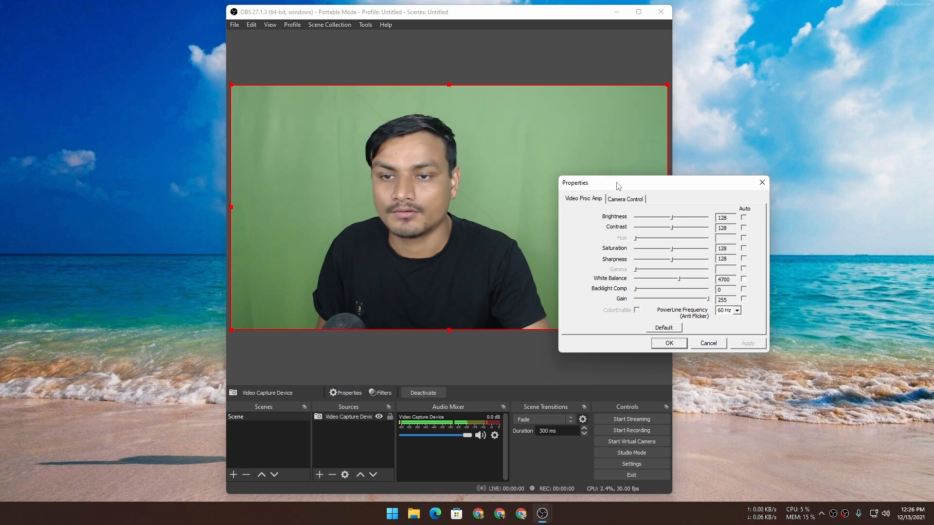
left_click_drag(618, 186, 610, 180)
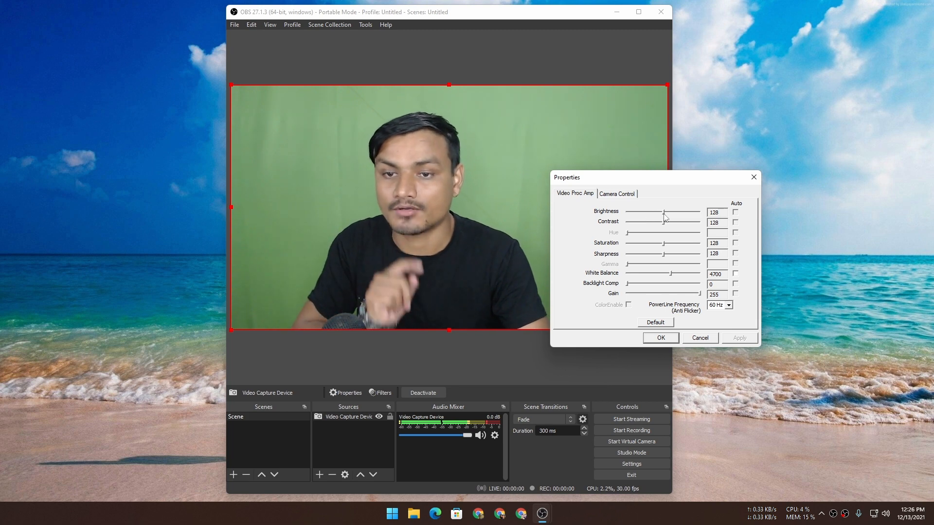
left_click_drag(665, 214, 666, 215)
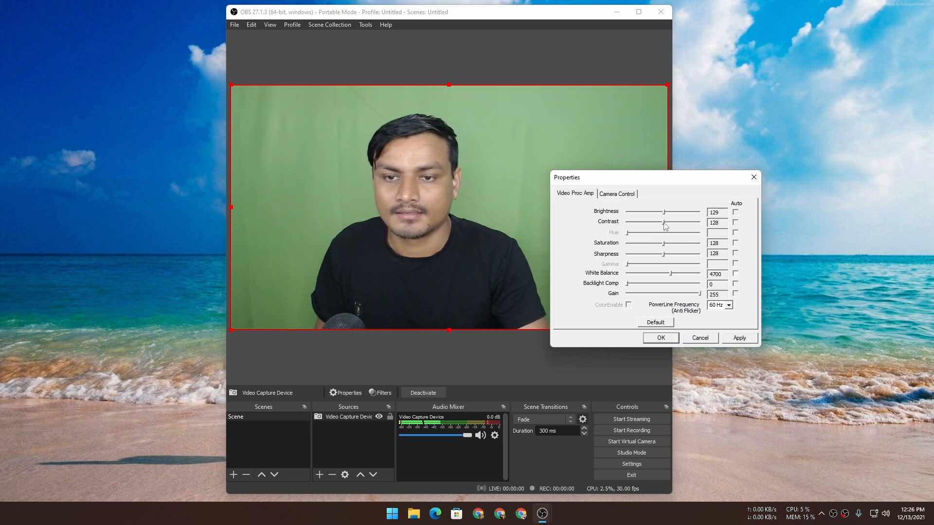
left_click_drag(665, 224, 666, 225)
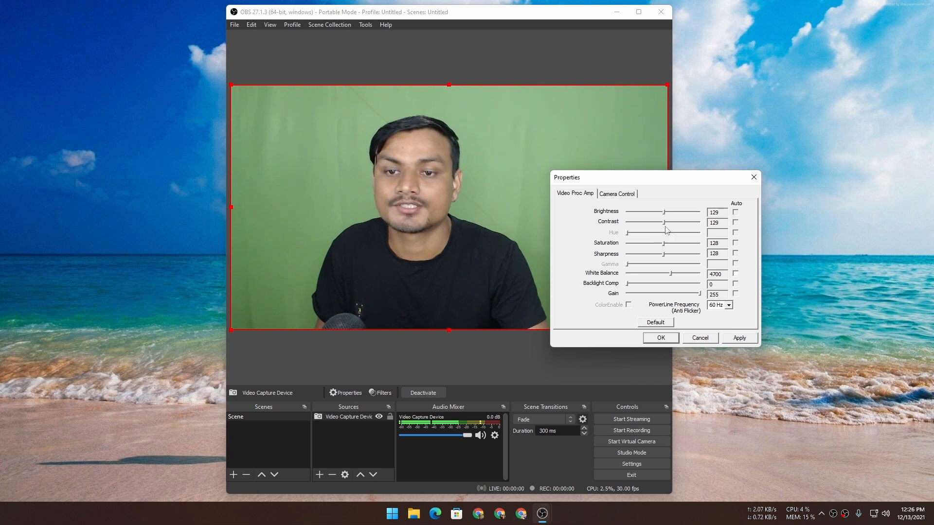
left_click_drag(663, 222, 663, 213)
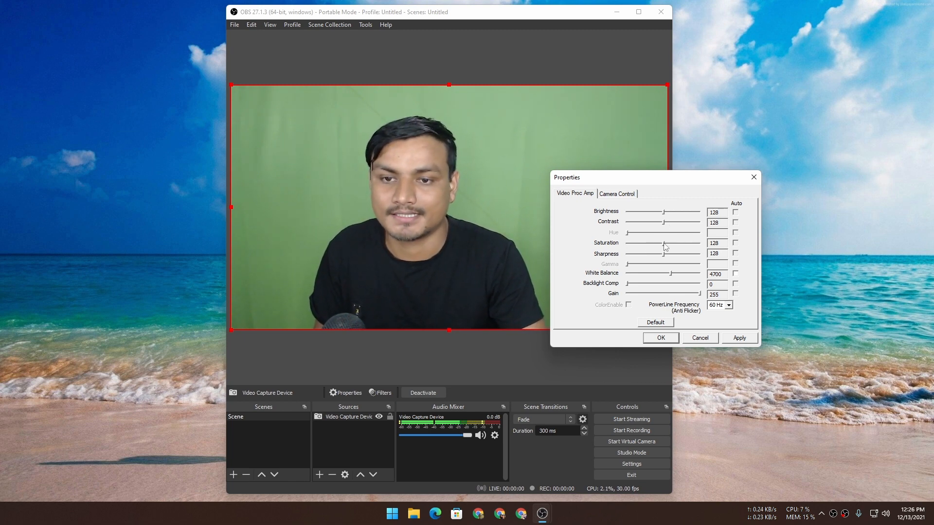
- Try stronger saturation and sharpness on the webcam image, and settle both Saturation and Sharpness on 155
left_click_drag(666, 246, 682, 247)
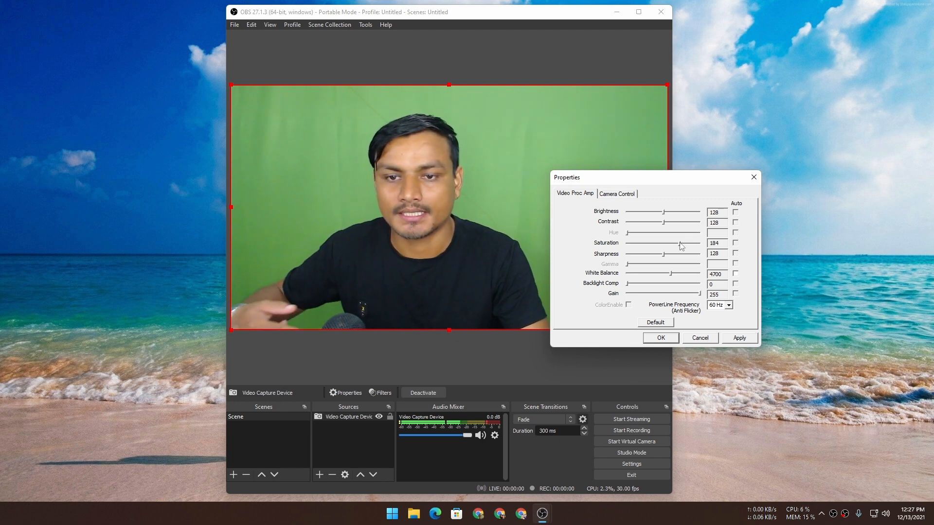
left_click_drag(682, 246, 677, 246)
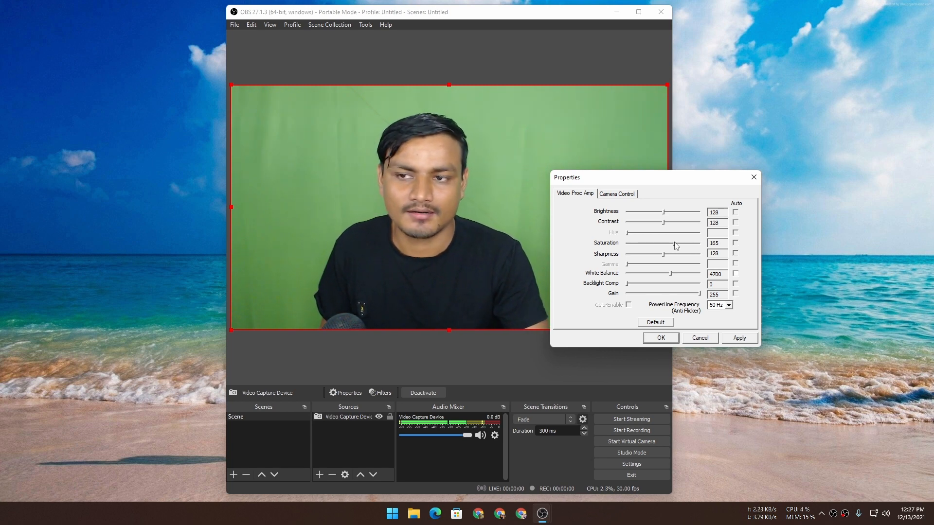
left_click_drag(675, 242, 672, 243)
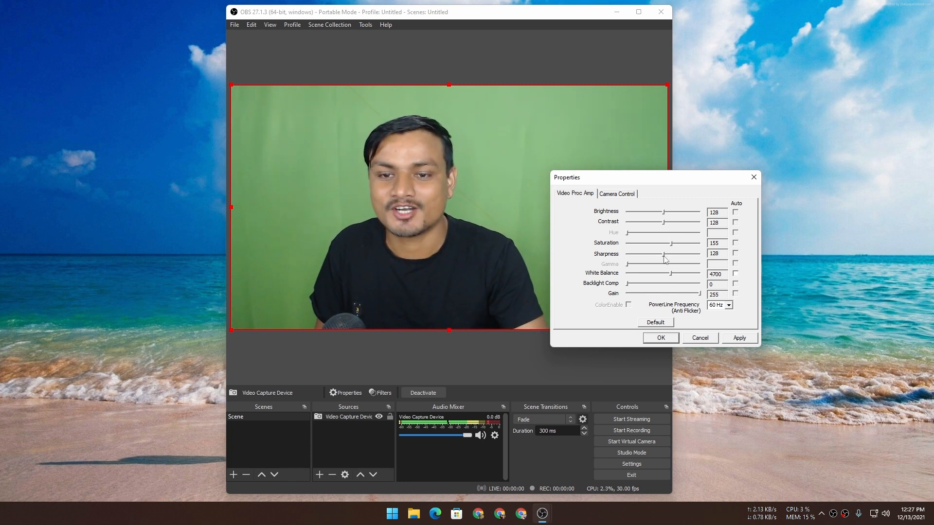
left_click_drag(663, 257, 703, 253)
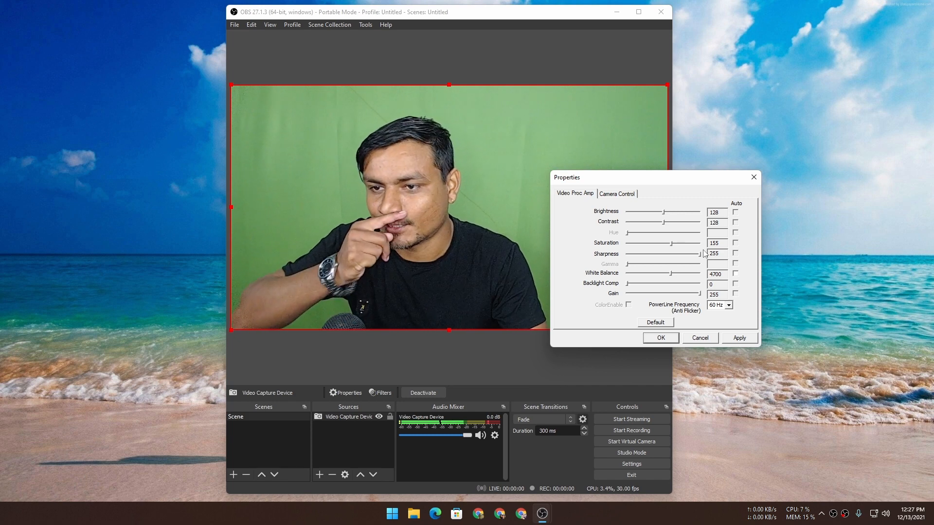
left_click_drag(703, 253, 672, 258)
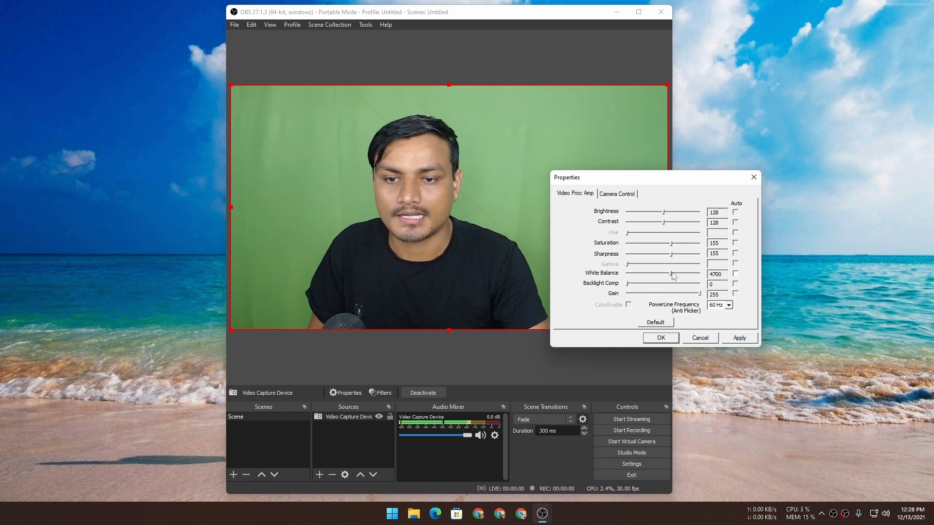
- Raise the webcam's White Balance to 5001 and set Gain to 254
left_click_drag(671, 275, 676, 274)
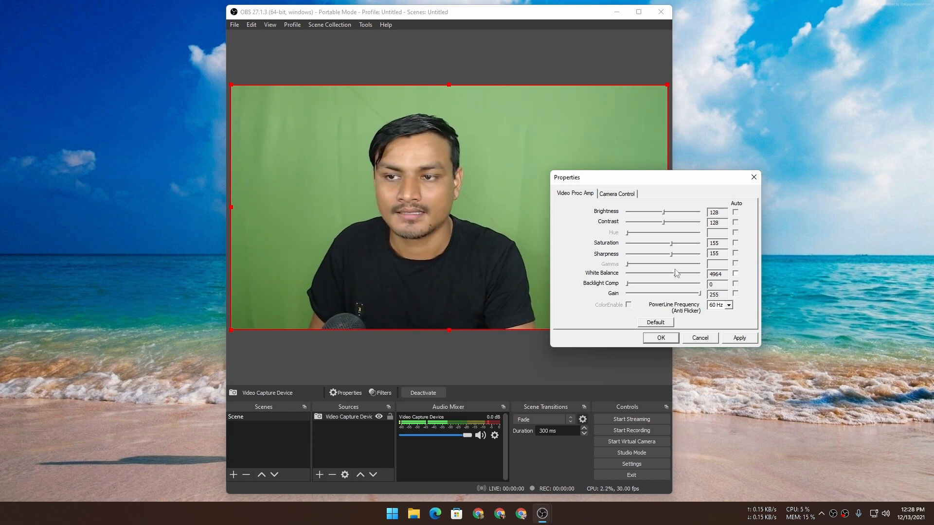
left_click_drag(677, 273, 676, 274)
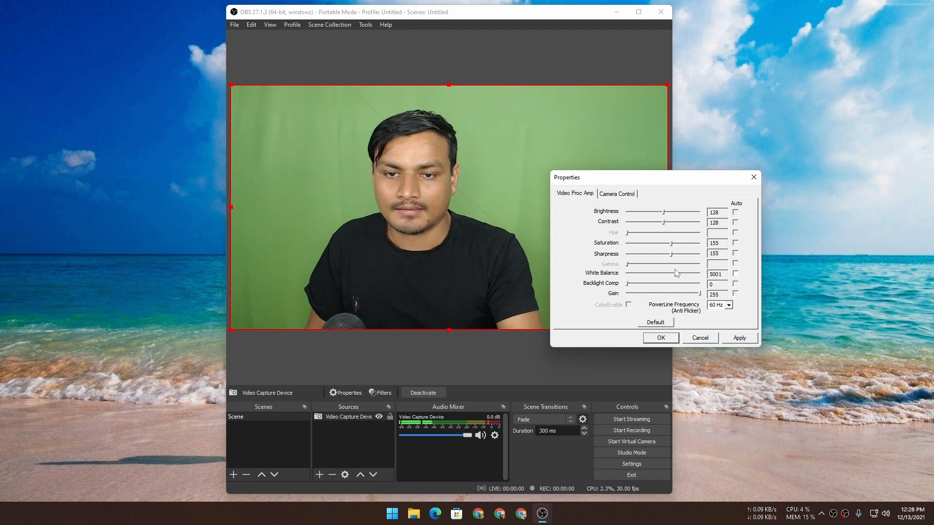
left_click(700, 293)
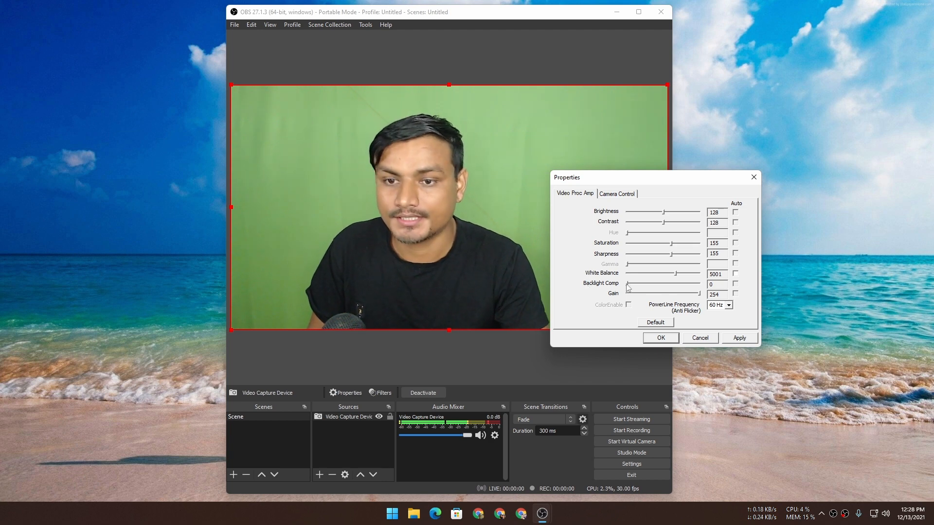
- Compare Backlight Comp at 1 and 0, keep it at 0, and apply and close the webcam properties
left_click_drag(627, 285, 694, 284)
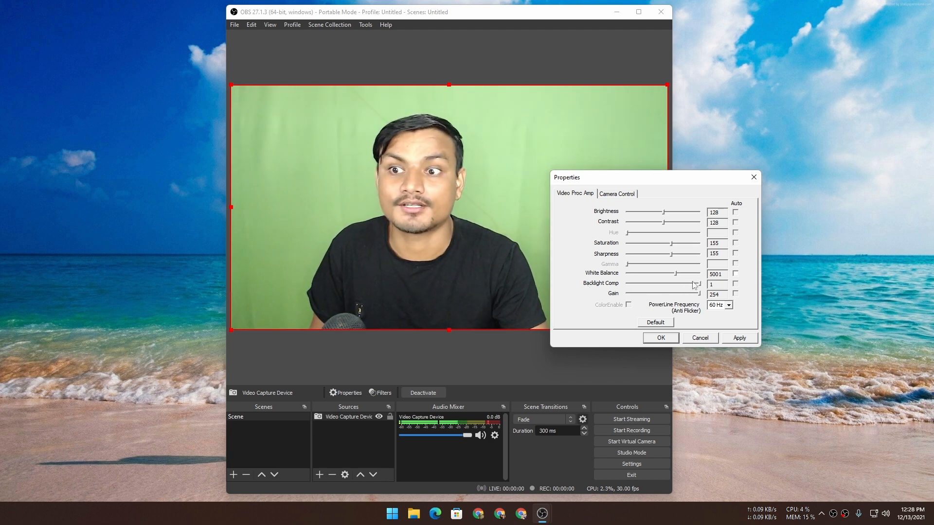
left_click_drag(694, 284, 616, 290)
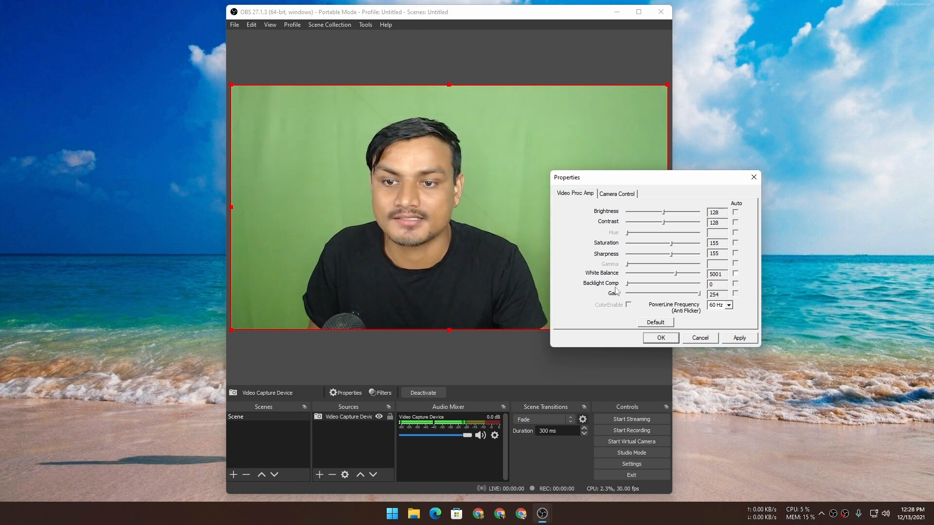
left_click(739, 337)
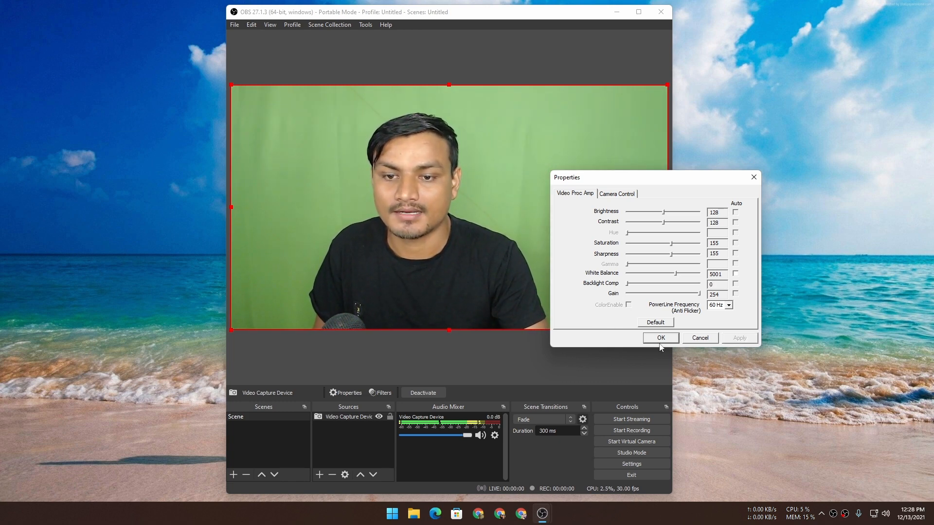
left_click(660, 338)
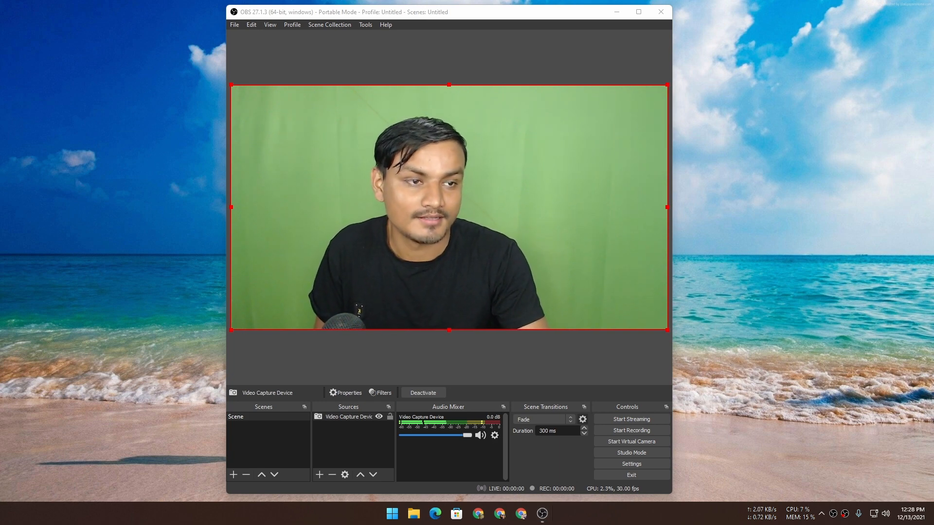
- Capture a rectangular screenshot of the webcam preview and save it as Screenshot 2021-12-13 122855.jpg in Documents
key("super+shift+s")
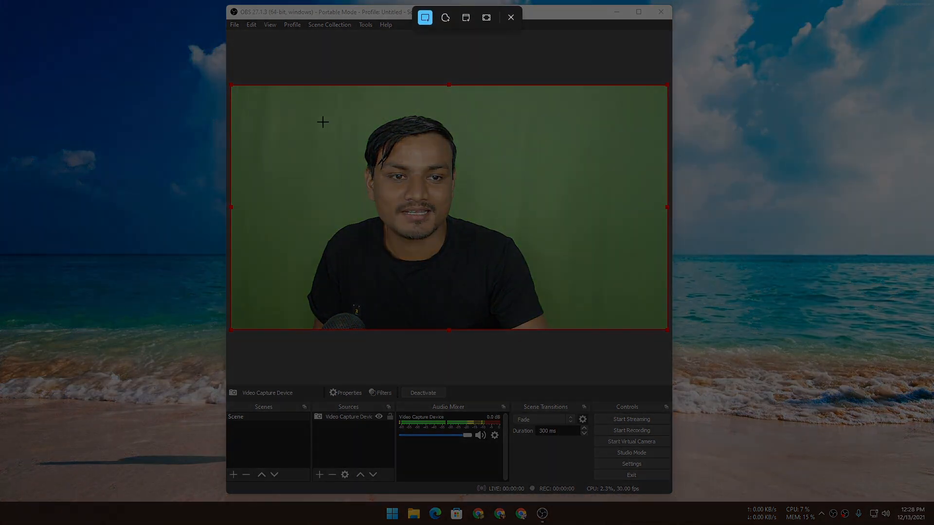
left_click_drag(229, 84, 667, 328)
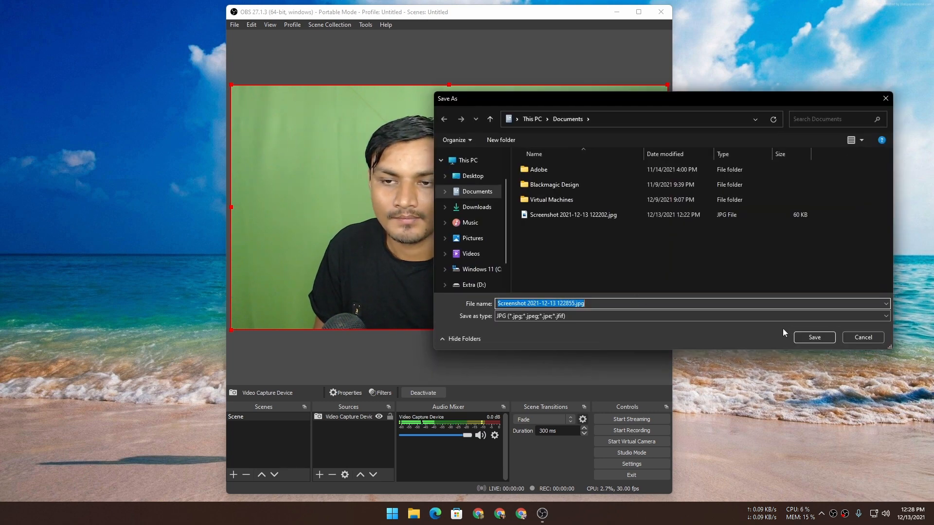
left_click(820, 337)
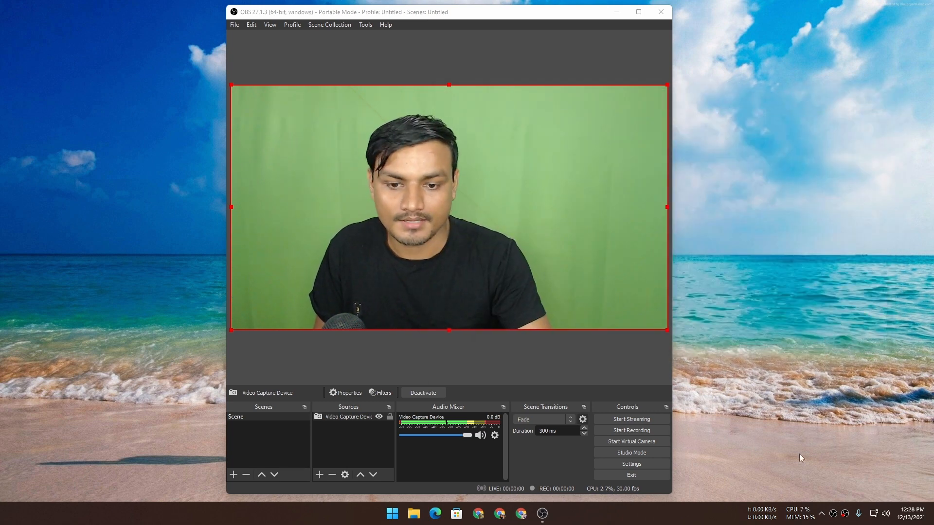
- Minimize OBS and open the Documents folder in File Explorer to find the saved webcam screenshots
left_click(615, 12)
key("super+e")
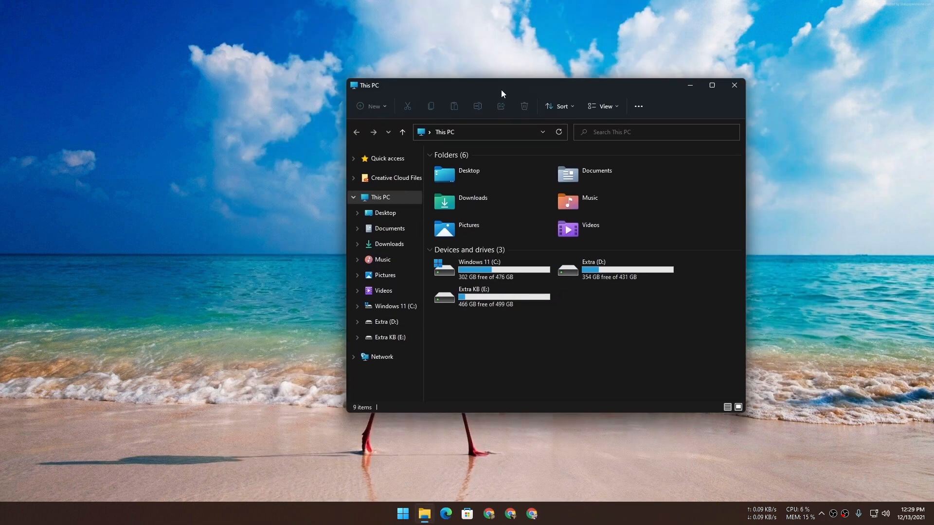
left_click(331, 284)
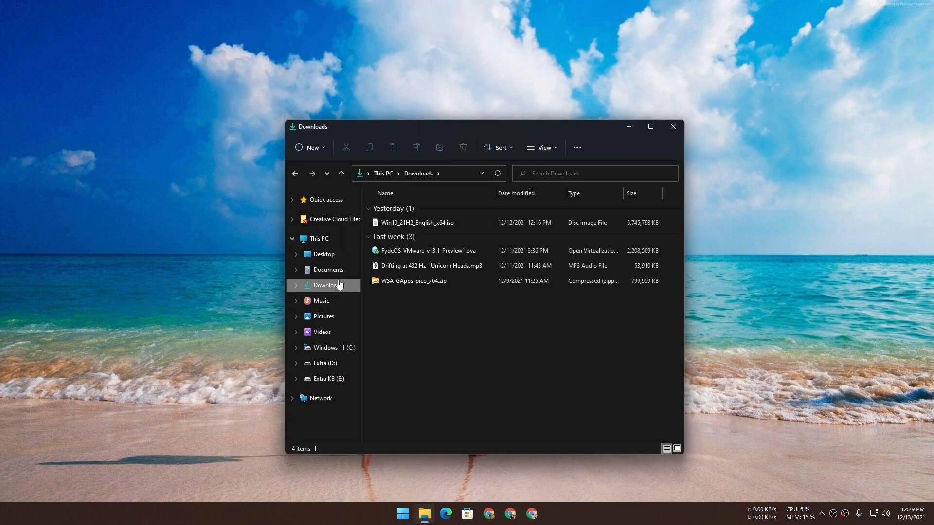
left_click(312, 302)
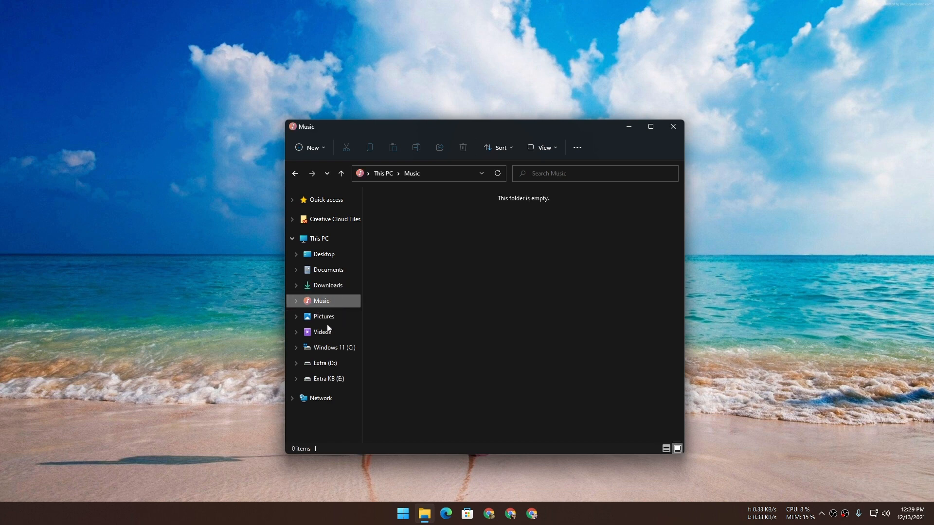
left_click(340, 275)
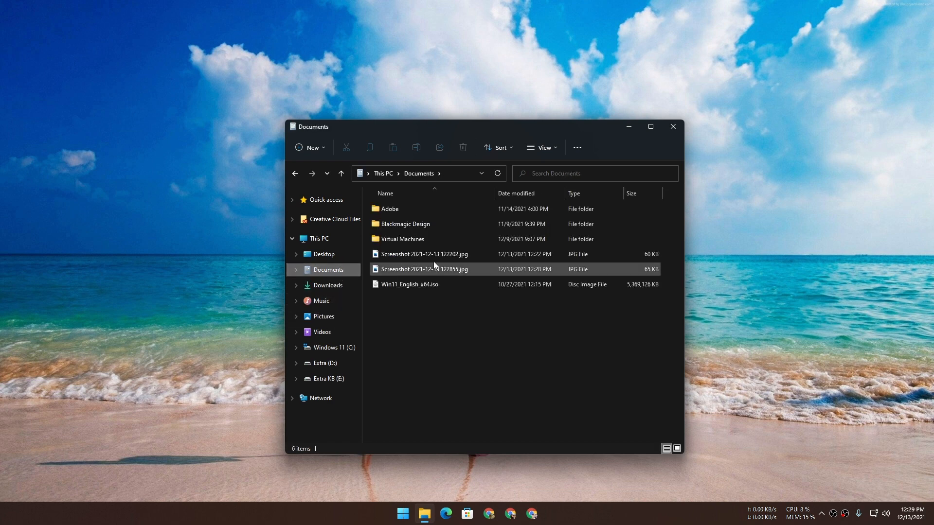
- Open Screenshot 2021-12-13 122202.jpg in Photos and compare it with the newer webcam screenshot in fullscreen
left_click(434, 255)
double_click(433, 256)
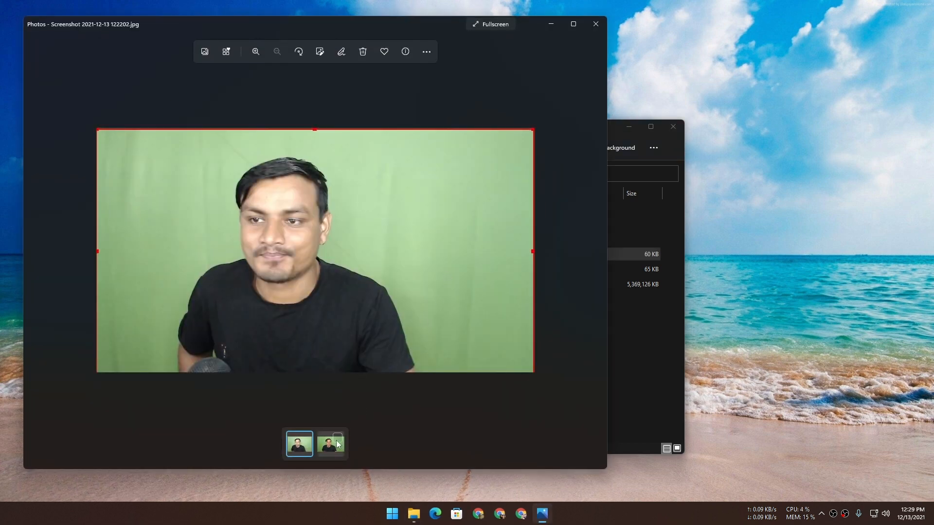
left_click(337, 439)
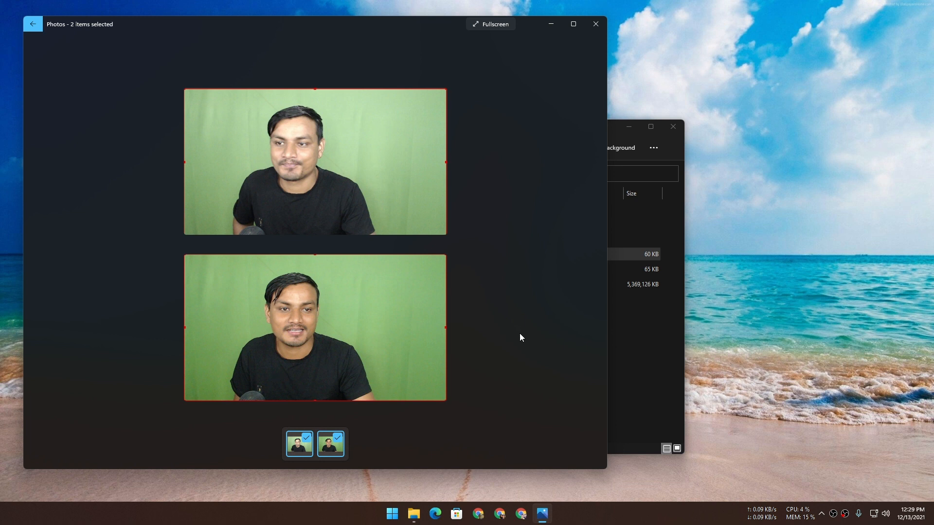
left_click(490, 24)
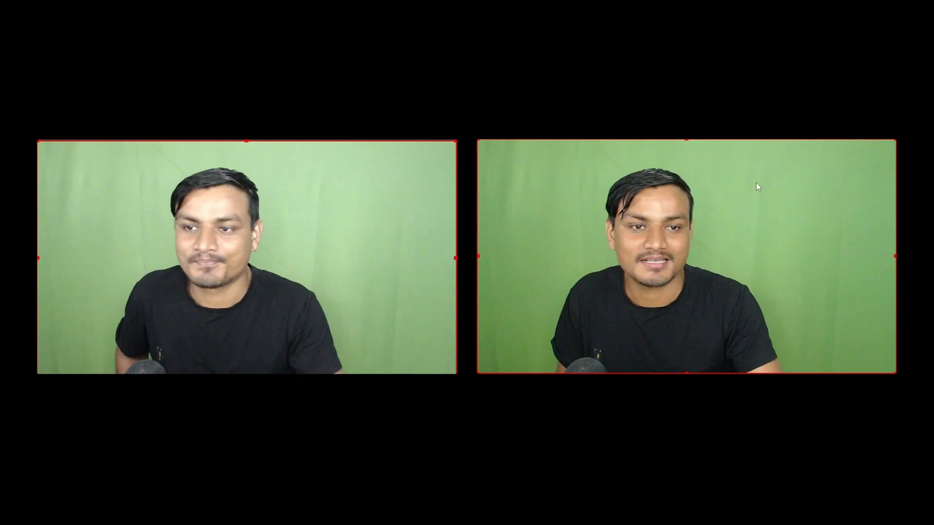